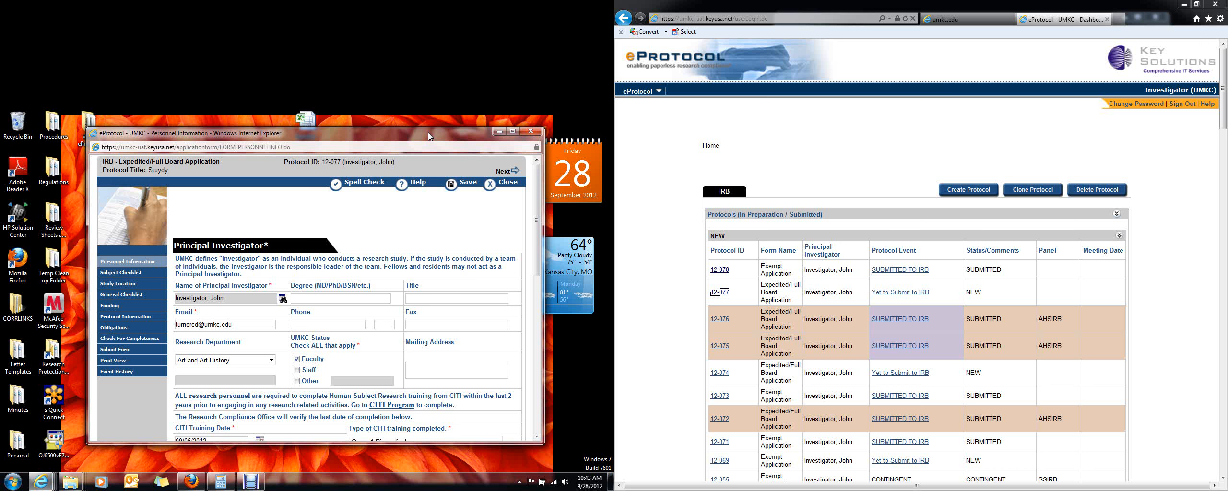
Maximize the application form window and review the Principal Investigator section of the personnel page
double_click(430, 138)
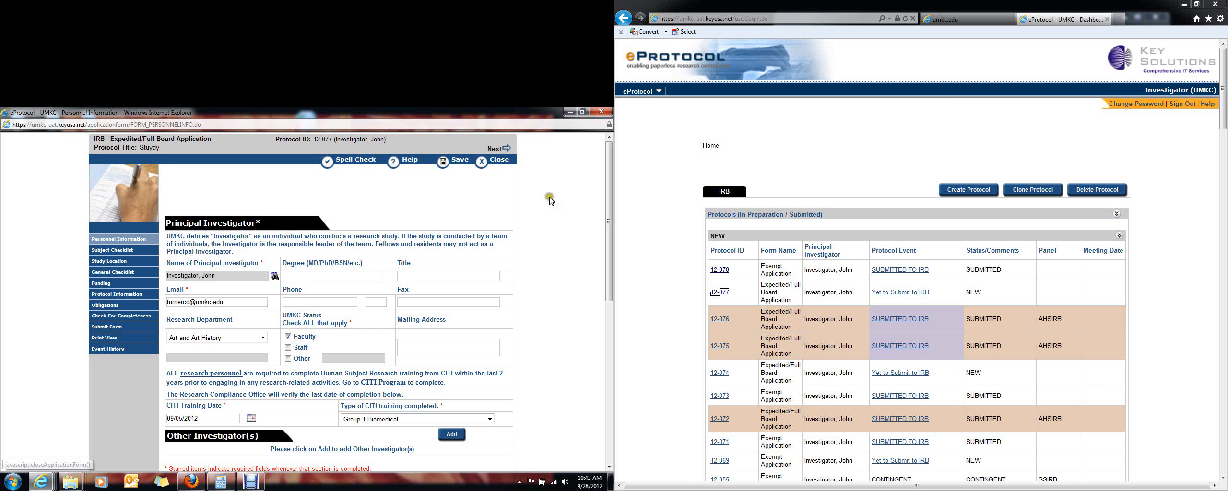
left_click_drag(316, 139, 345, 133)
left_click(330, 136)
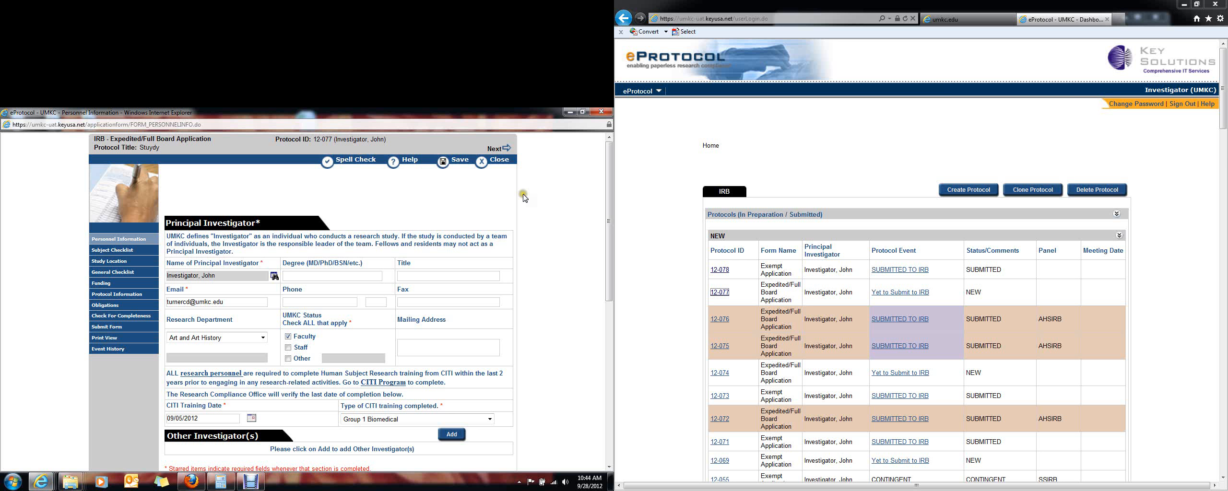
scroll(553, 196, "down", 1)
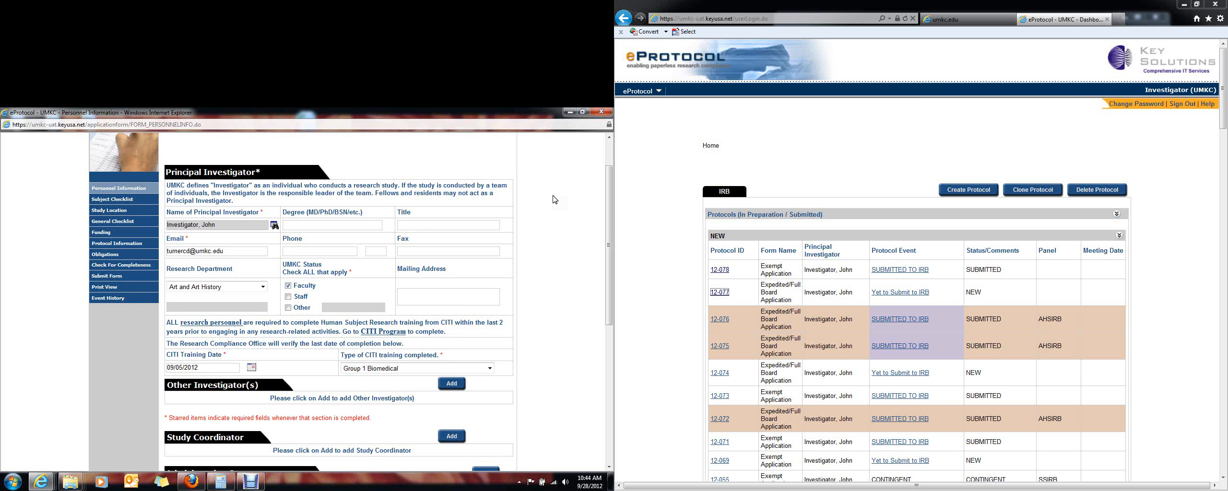
scroll(554, 199, "up", 1)
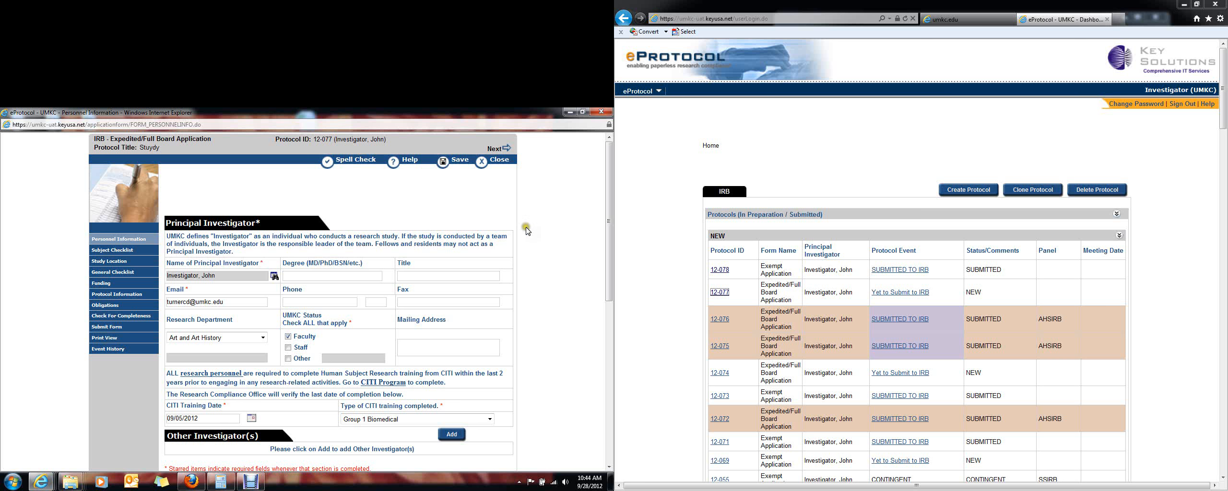
Start a new Other Investigator entry and open the user lookup for the investigator's name
scroll(527, 231, "down", 2)
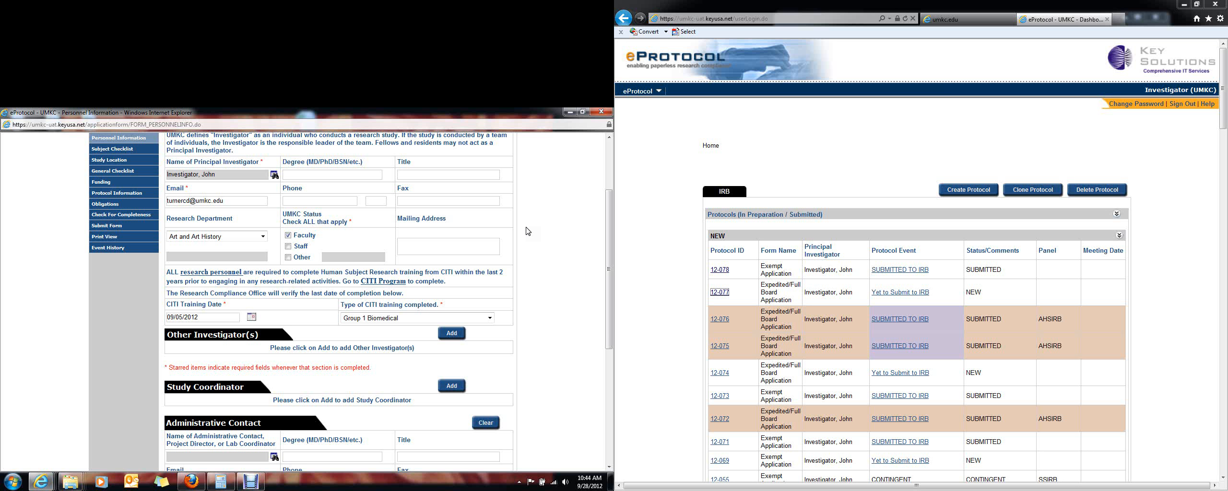
scroll(527, 230, "down", 1)
scroll(528, 238, "down", 1)
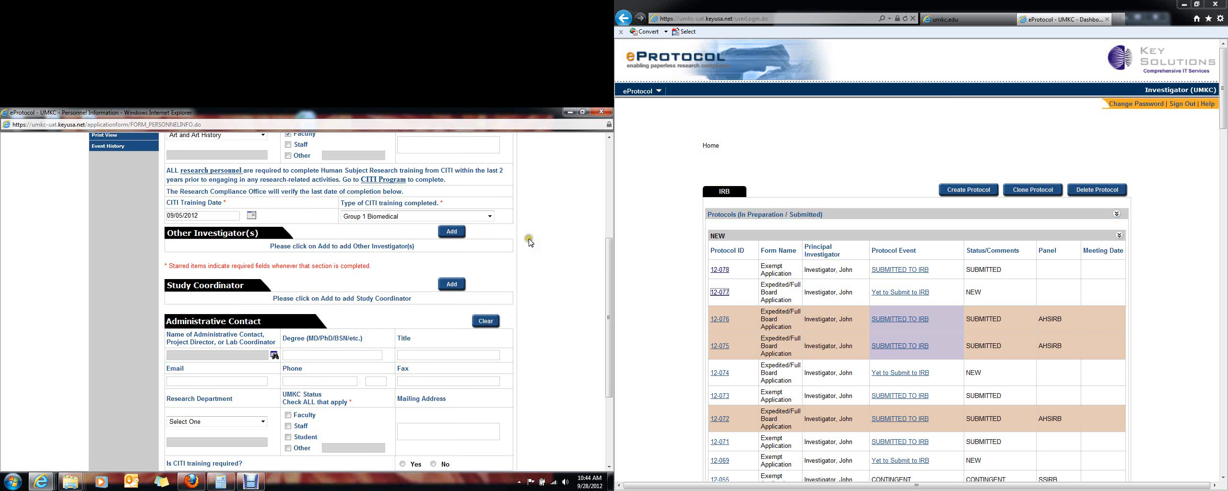
left_click(452, 232)
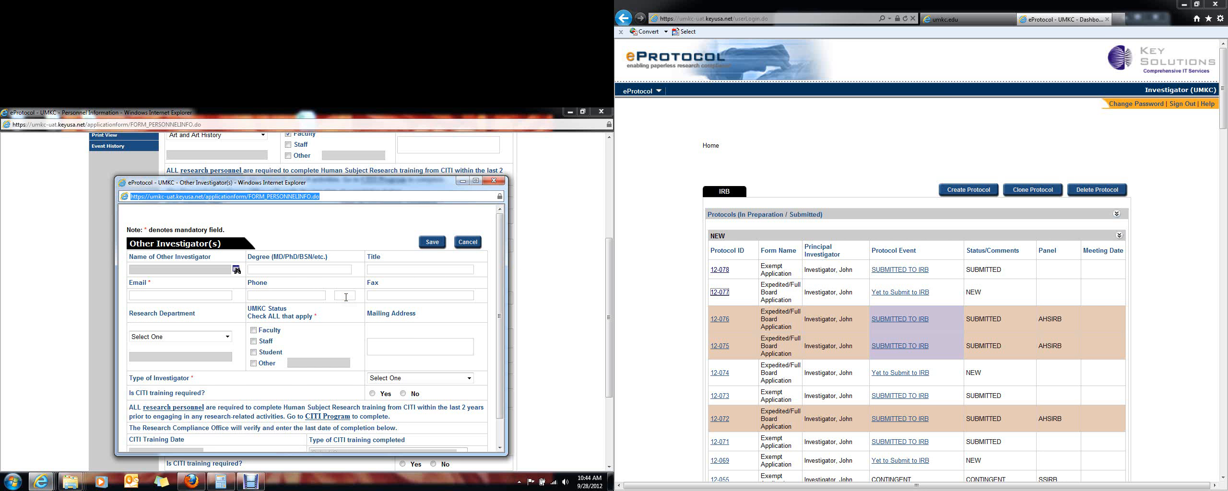
left_click(237, 270)
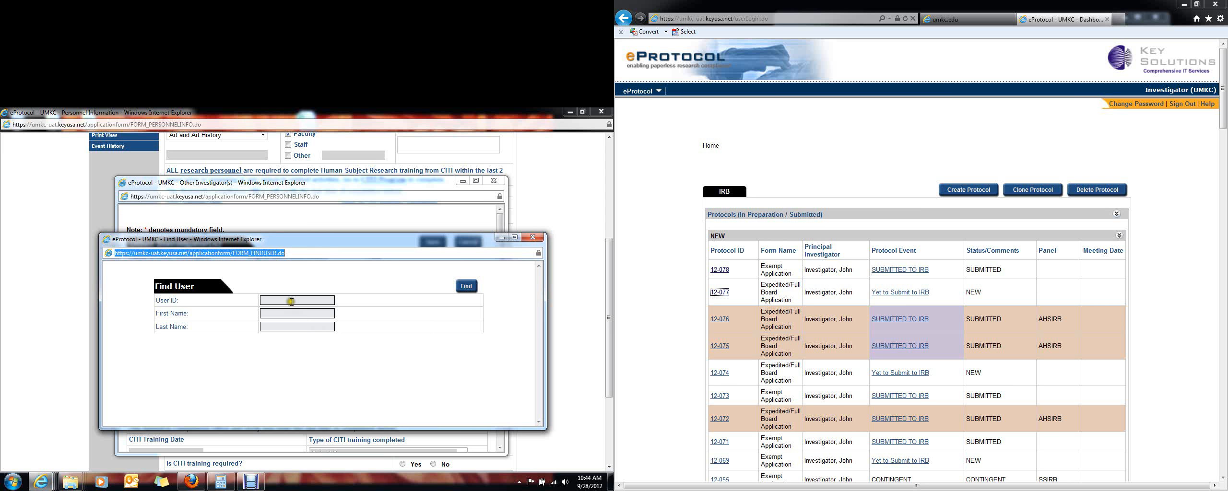
Try to find the other investigator by last name
left_click(295, 313)
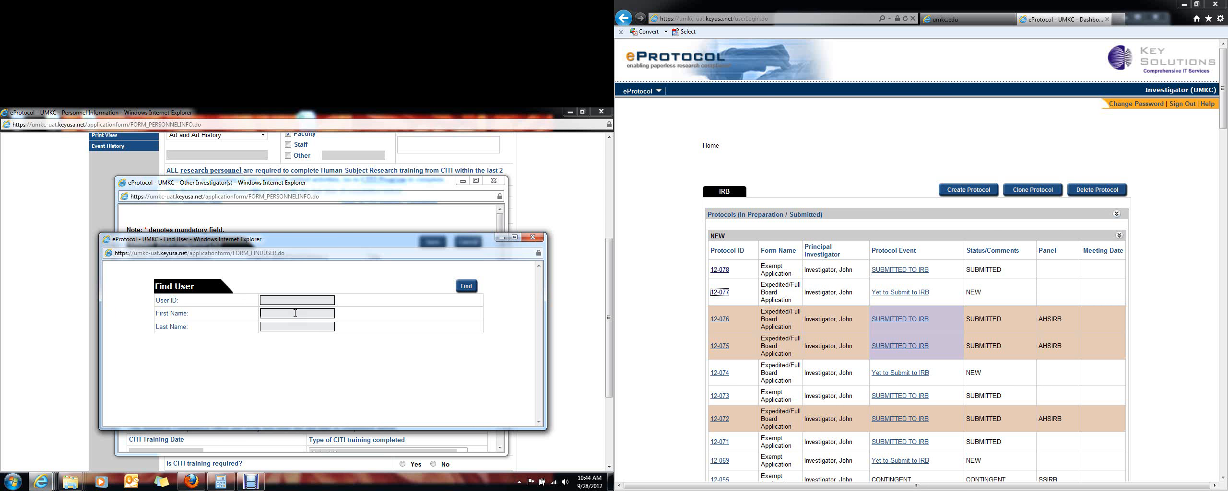
left_click(296, 327)
type("barrethr")
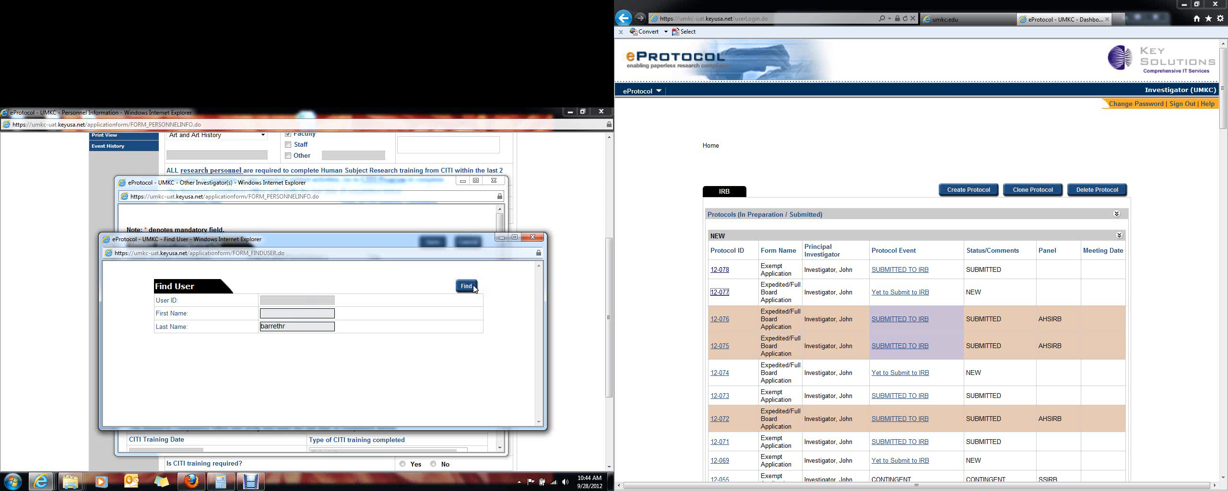
left_click(465, 286)
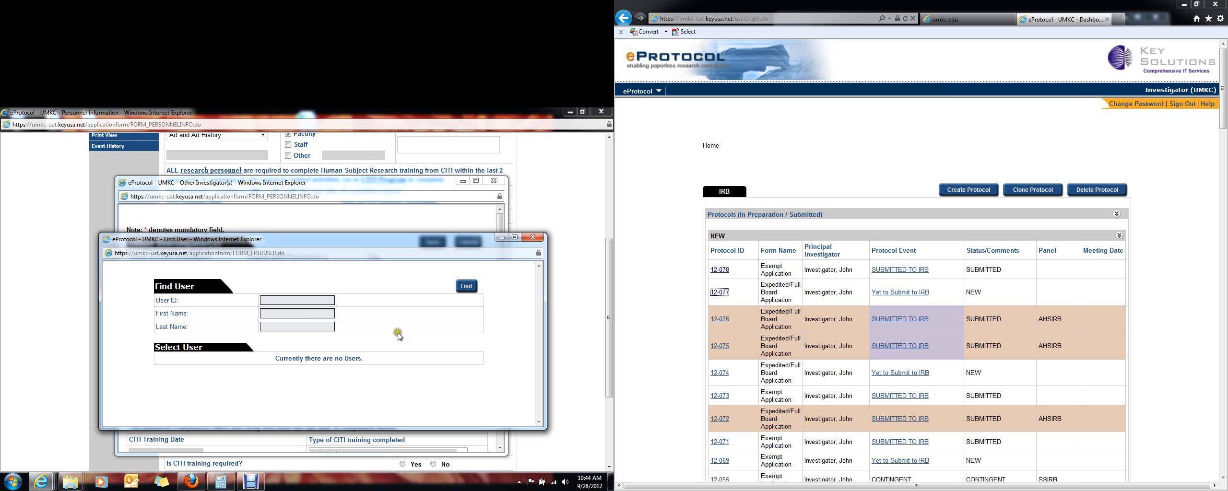
Search again with the correctly spelled last name and choose the matching user as the other investigator
left_click(278, 326)
type("barreth")
left_click(467, 288)
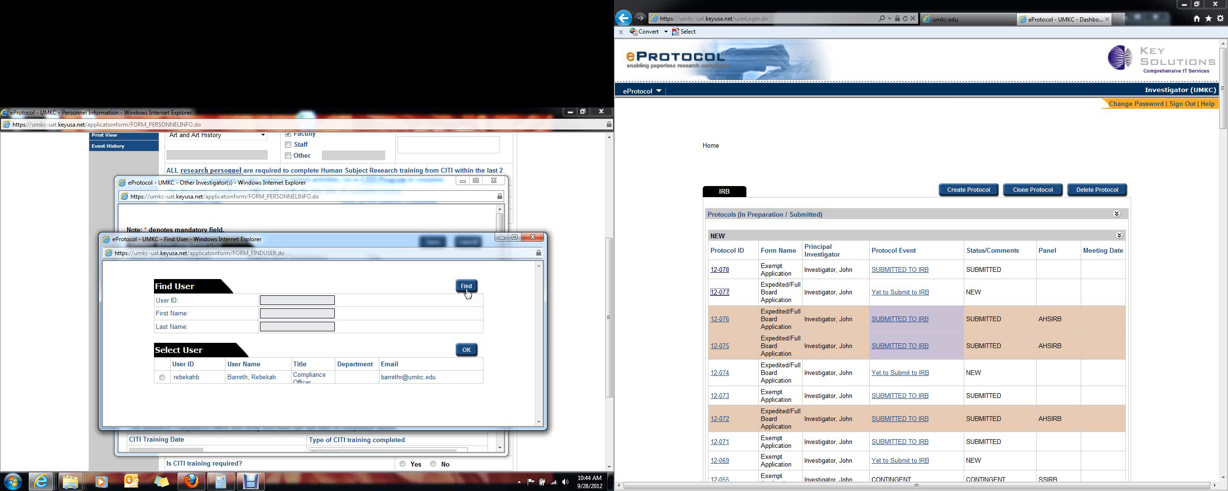
left_click(163, 378)
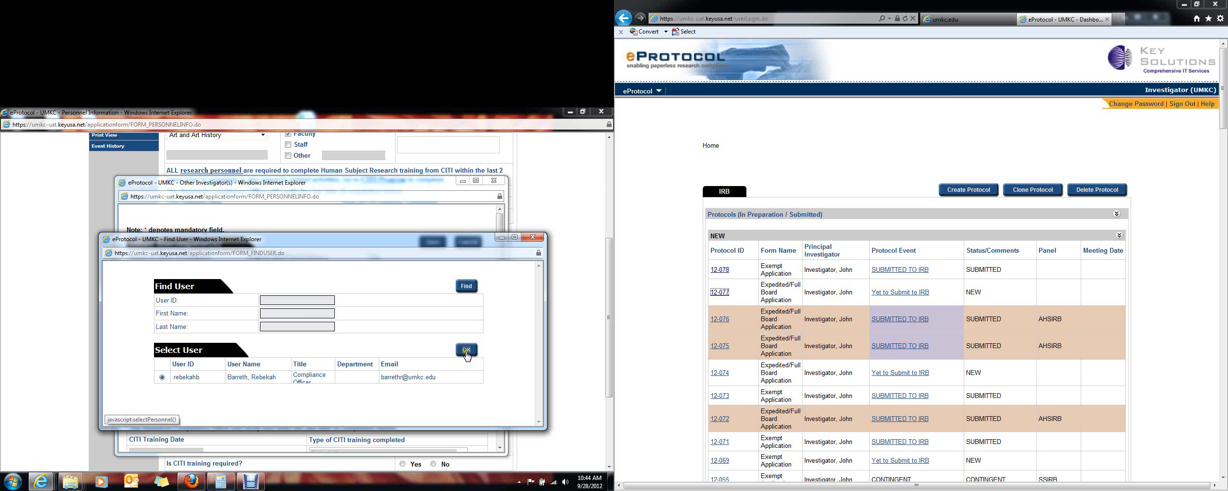
left_click(467, 351)
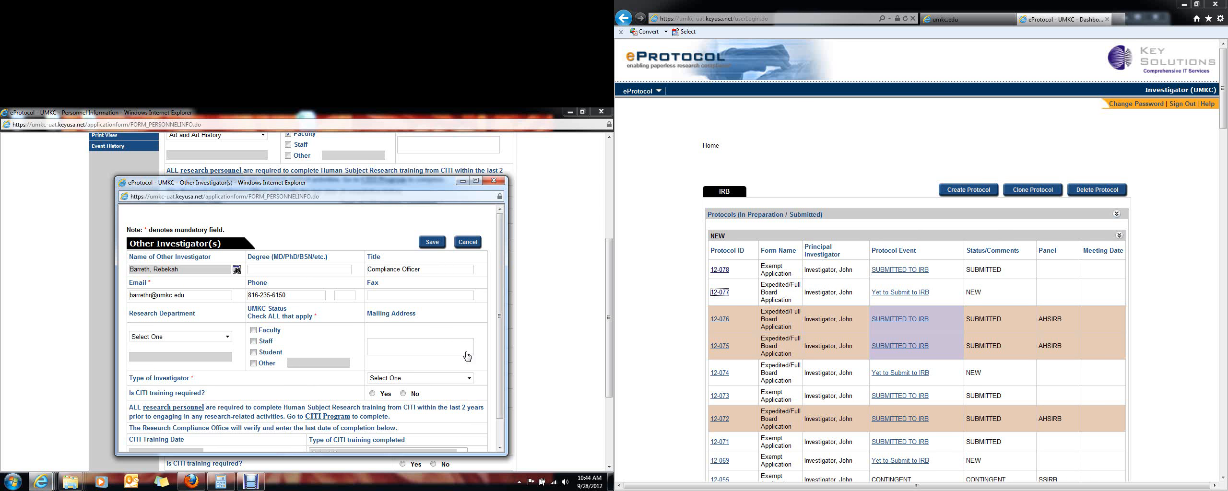
Mark the other investigator's UMKC status as Staff and set the type of investigator to Sub-Investigator
scroll(466, 354, "down", 1)
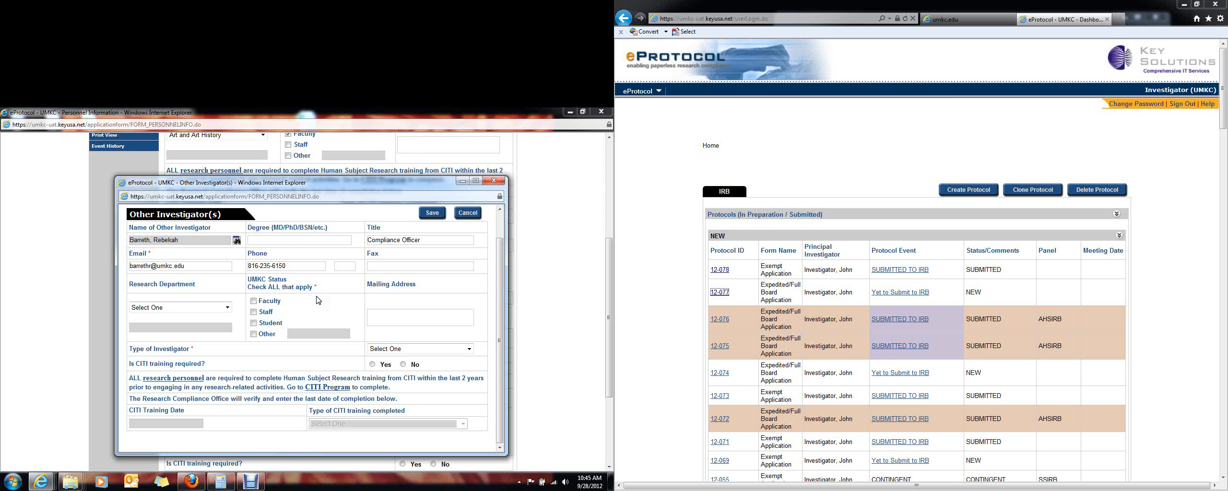
left_click_drag(318, 288, 294, 291)
left_click(324, 312)
left_click(397, 347)
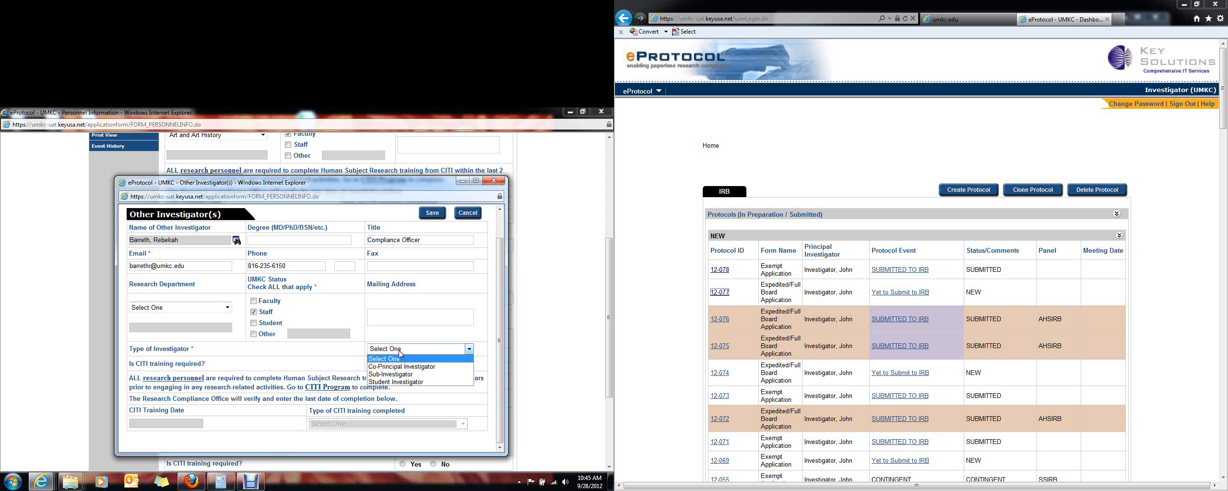
left_click(402, 375)
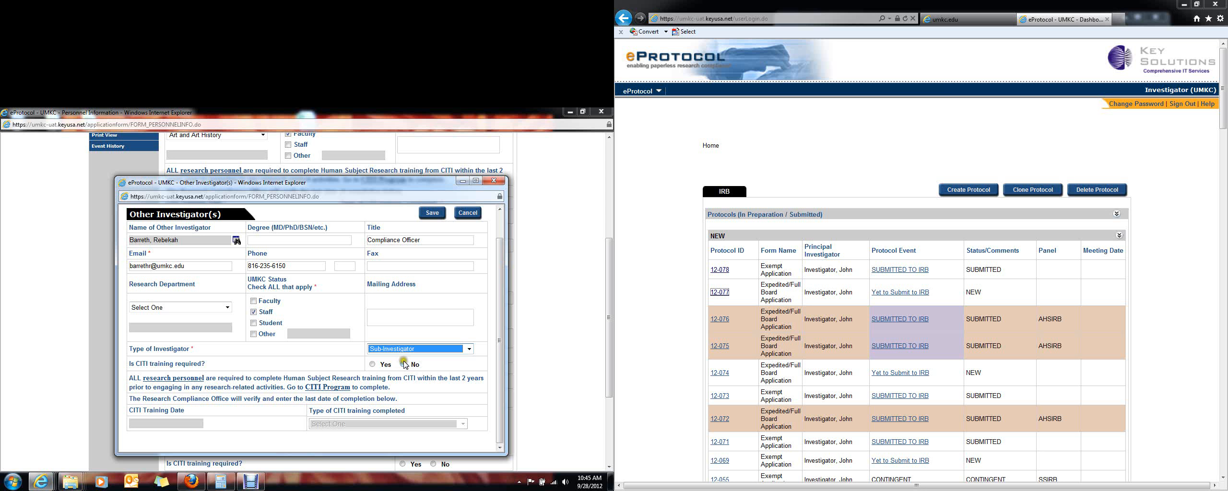
Mark CITI training as required for the other investigator and set the training date to 09/19/2012
left_click(364, 363)
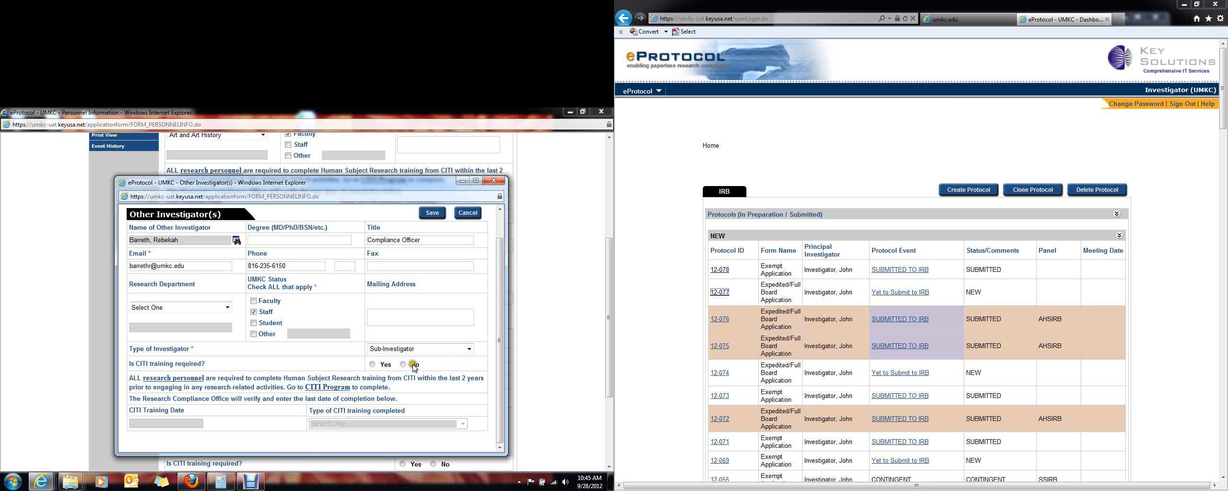
left_click(372, 364)
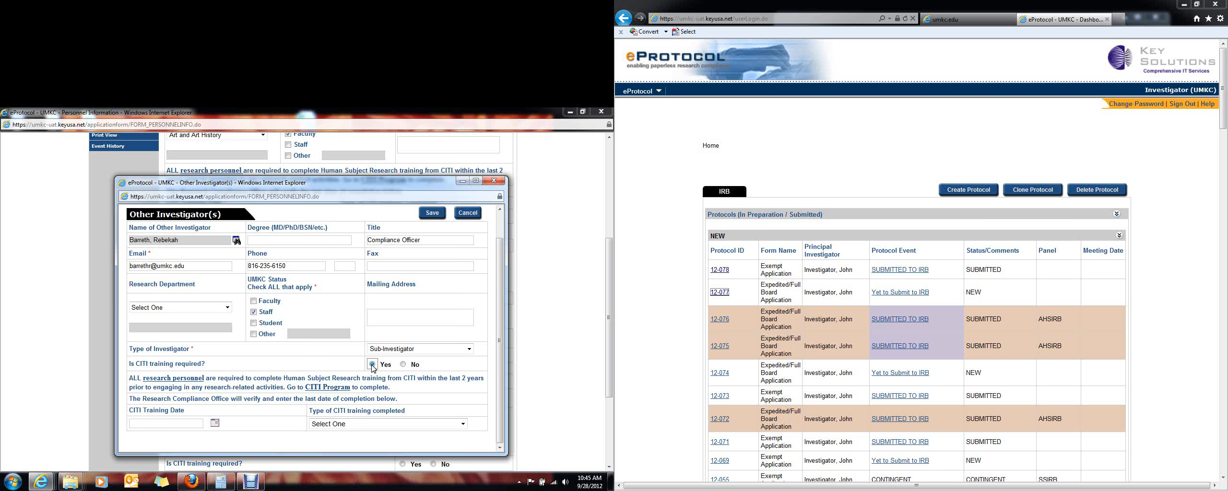
left_click(298, 422)
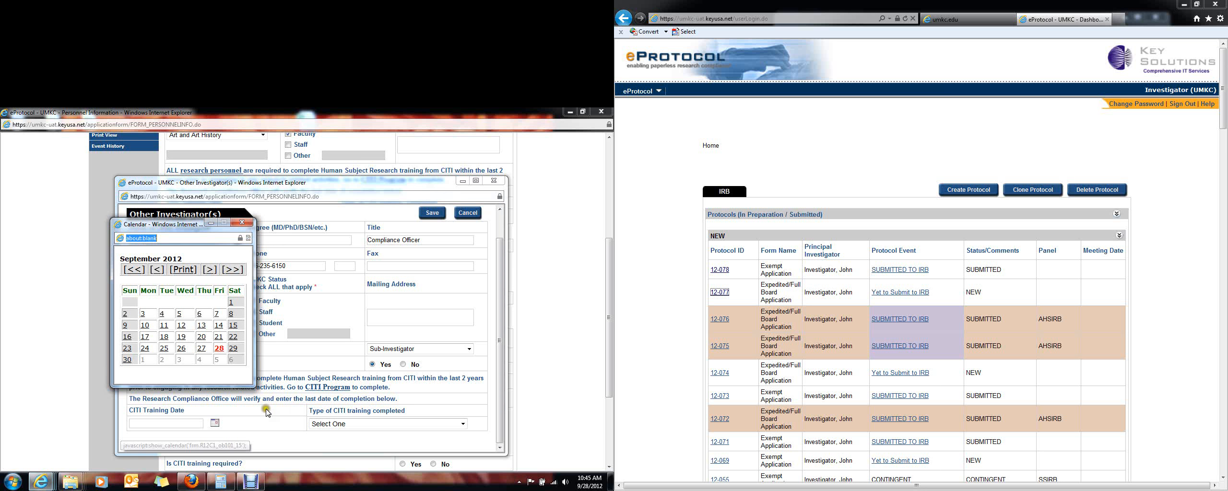
left_click(186, 300)
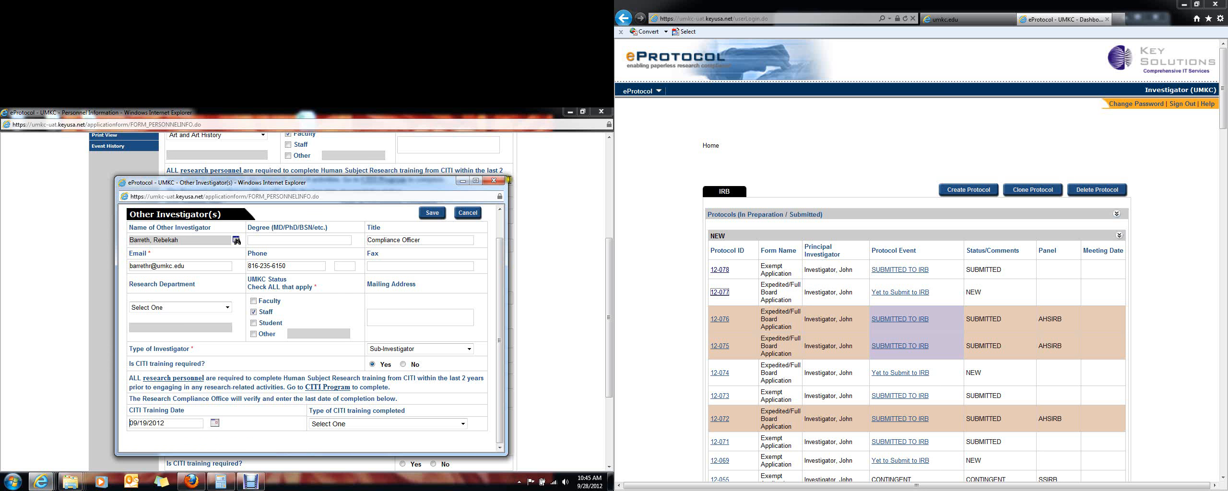
Set the type of CITI training completed to Group 1 Biomedical and save the other investigator
left_click(384, 424)
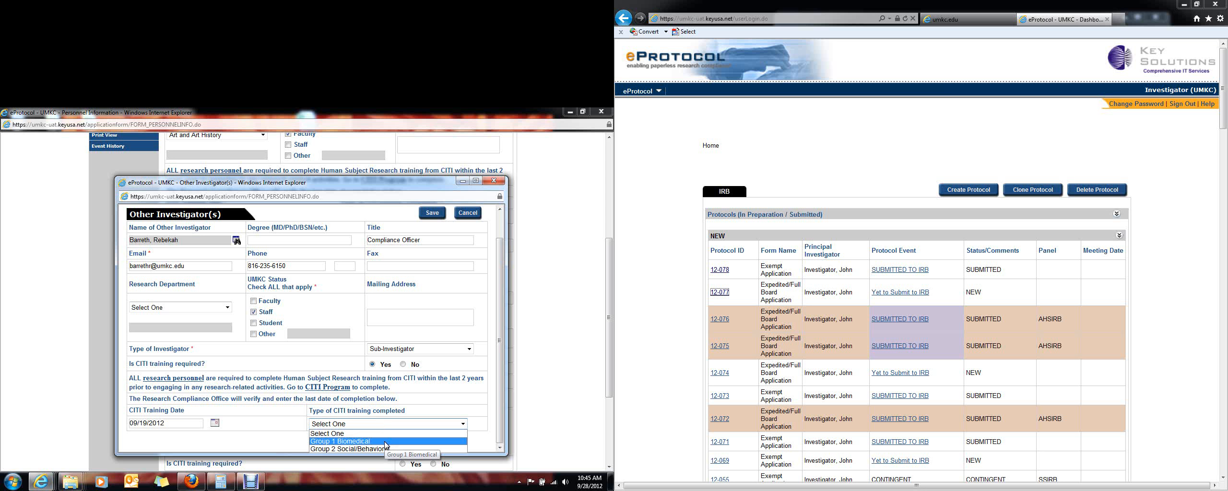
left_click(385, 442)
left_click(320, 366)
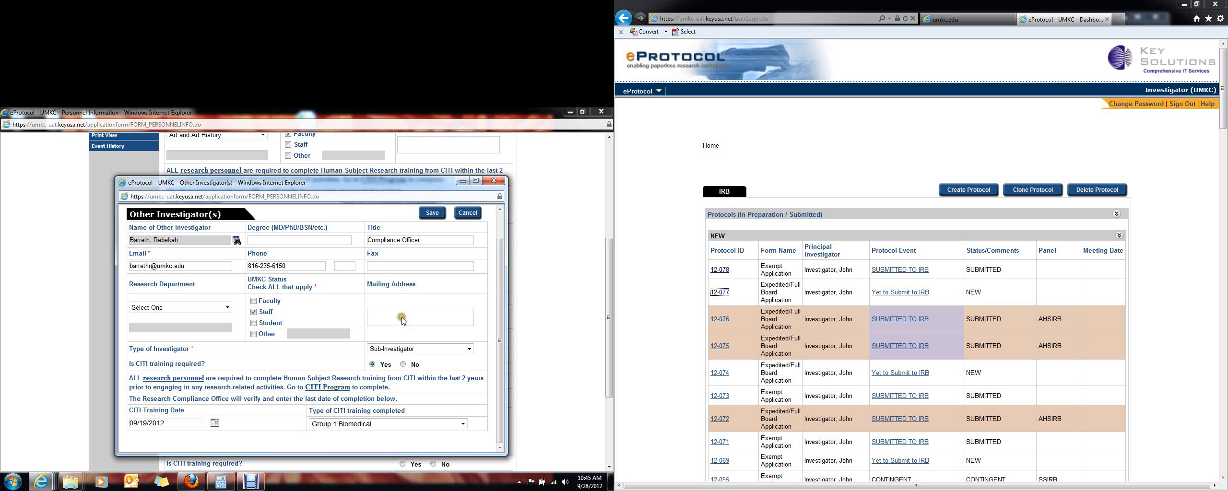
left_click(430, 214)
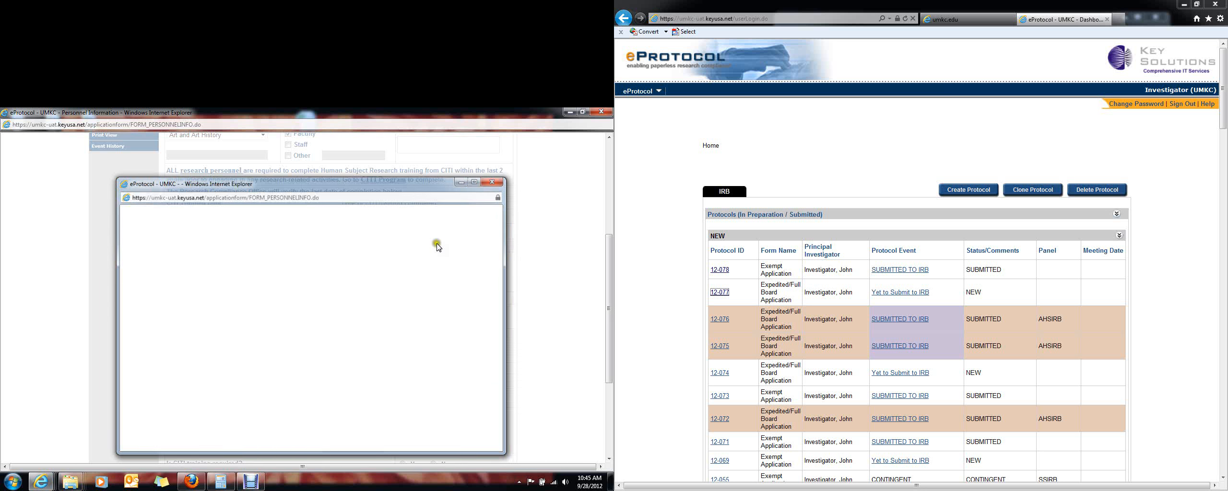
Start a new Other Personnel entry and open the user lookup for its name
scroll(558, 272, "down", 5)
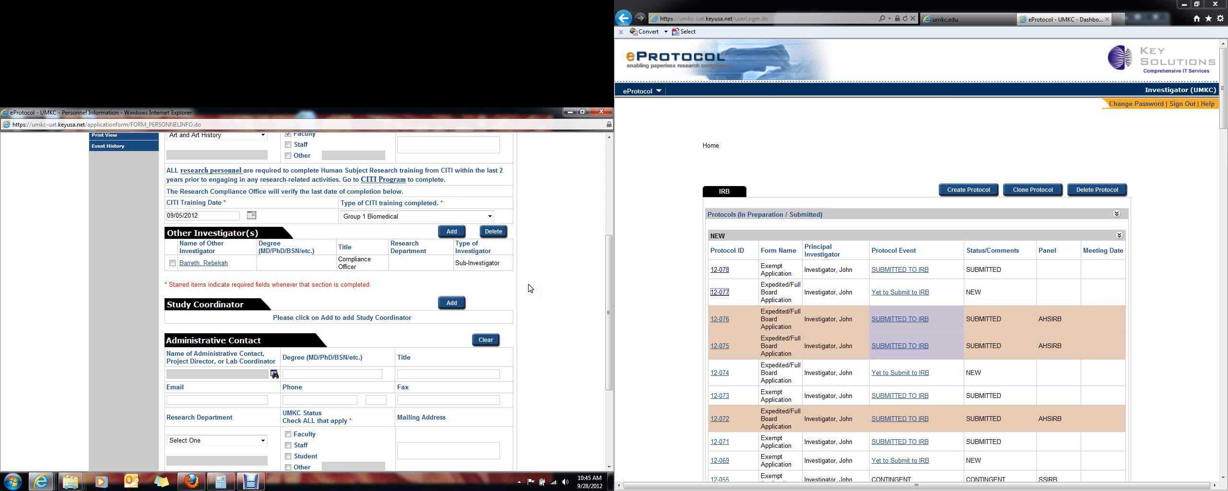
scroll(530, 288, "down", 1)
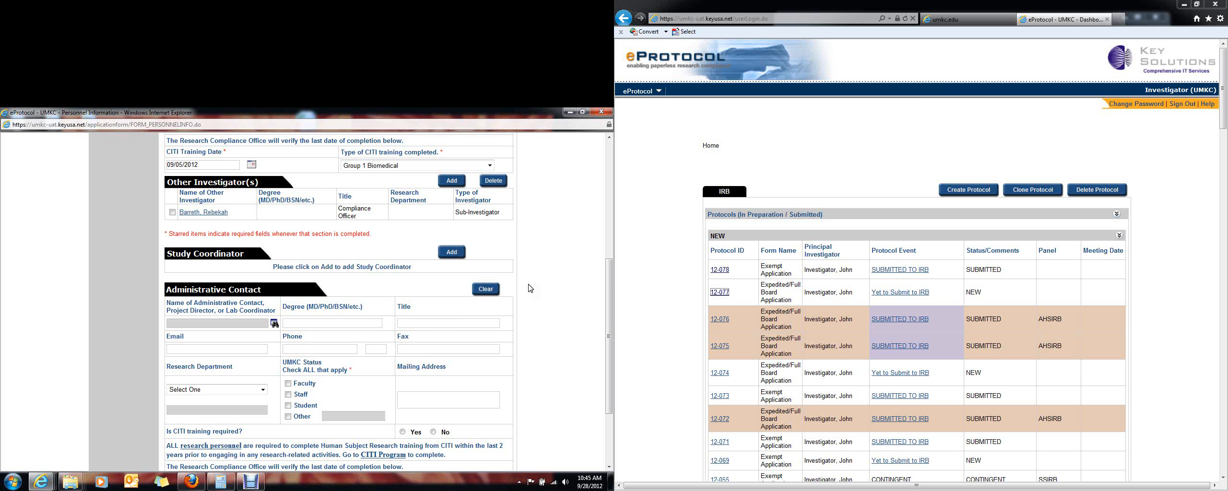
scroll(529, 288, "down", 2)
left_click(175, 424)
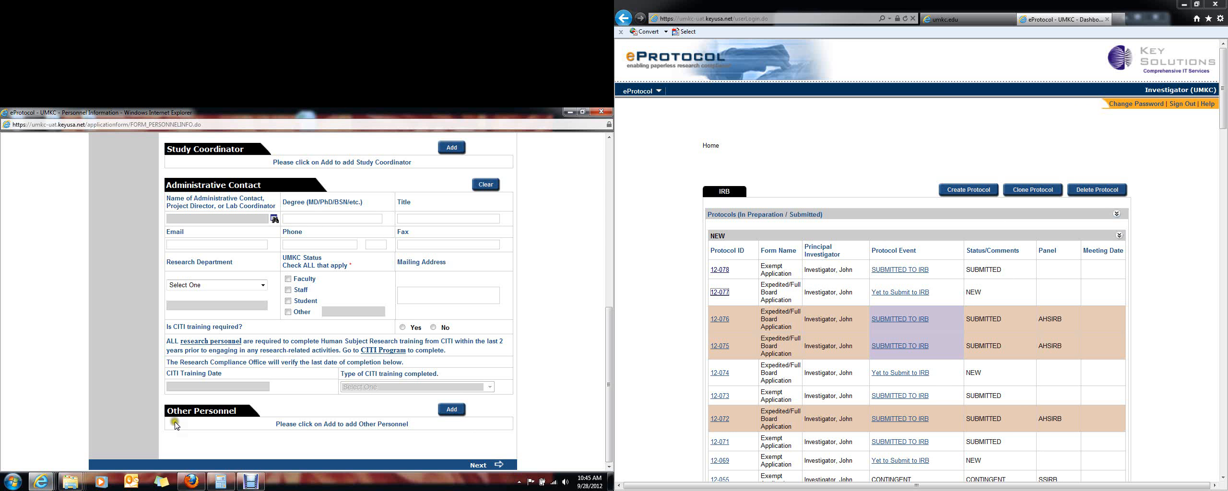
left_click(451, 411)
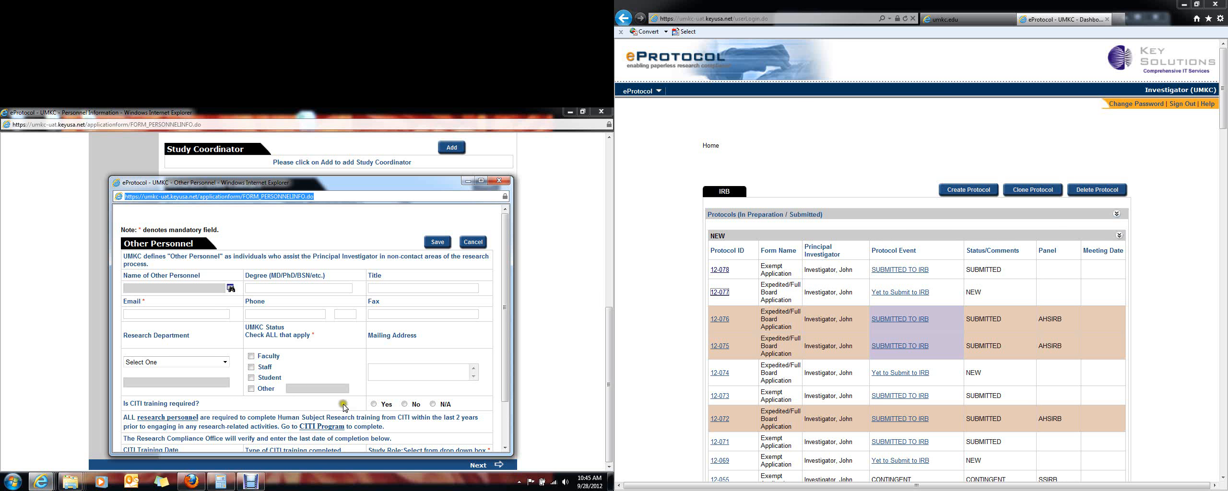
left_click(233, 290)
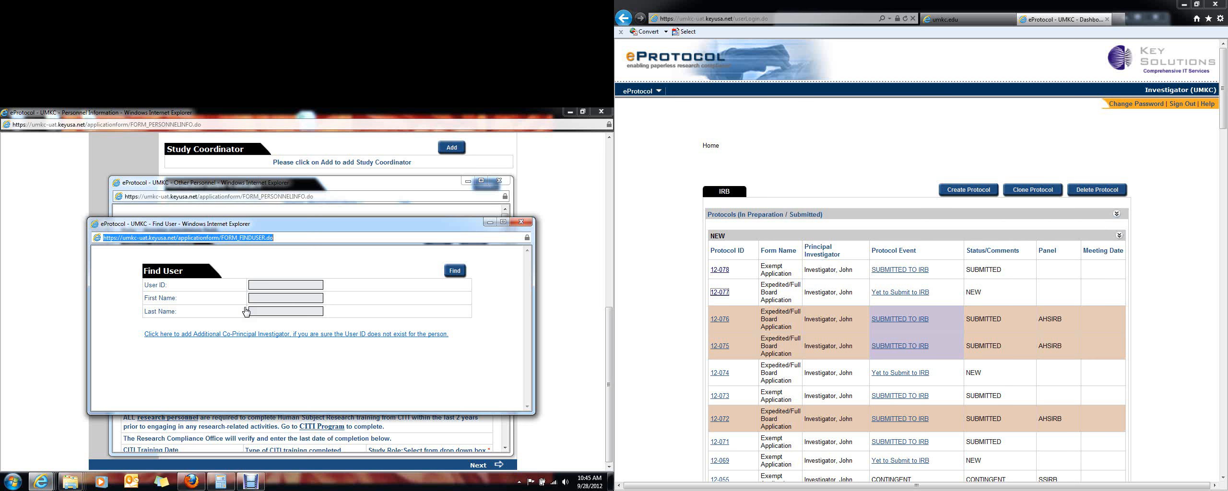
left_click(274, 286)
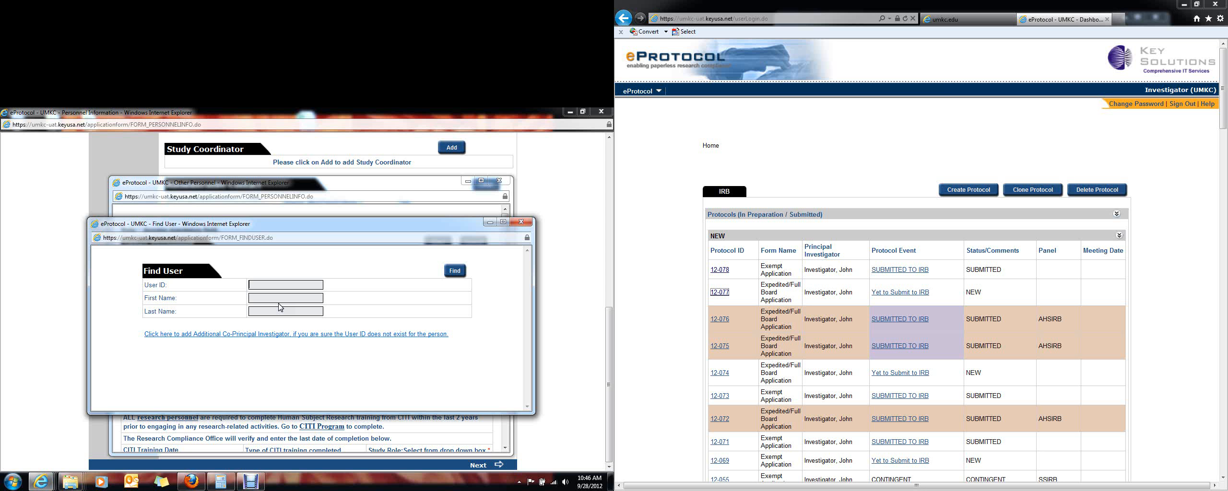
Switch to manual entry for a person without a User ID, look over the blank Other Personnel form and close it
left_click(292, 335)
left_click(364, 334)
left_click(343, 335)
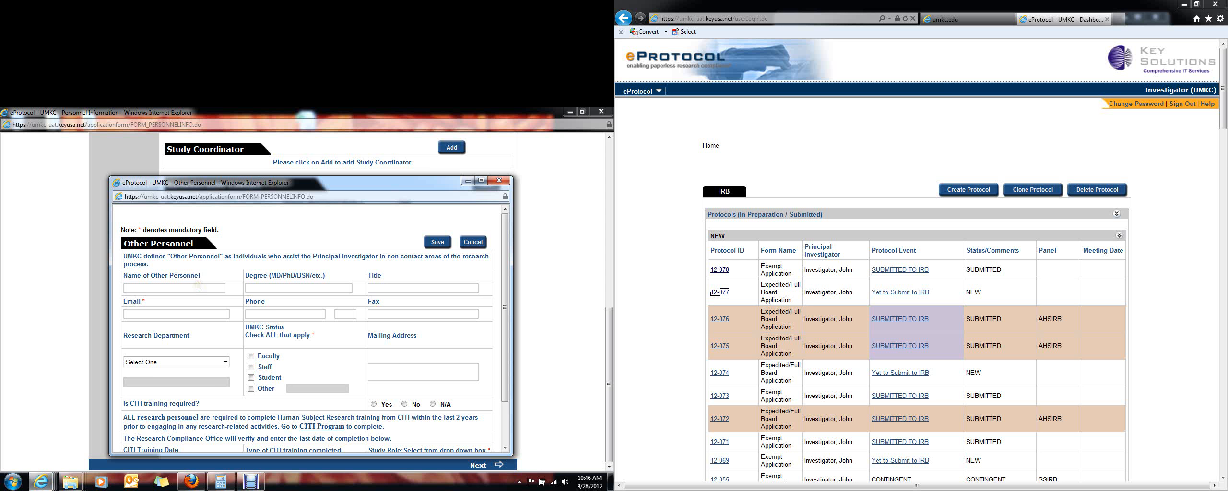
scroll(380, 331, "down", 2)
scroll(381, 332, "up", 2)
left_click(439, 242)
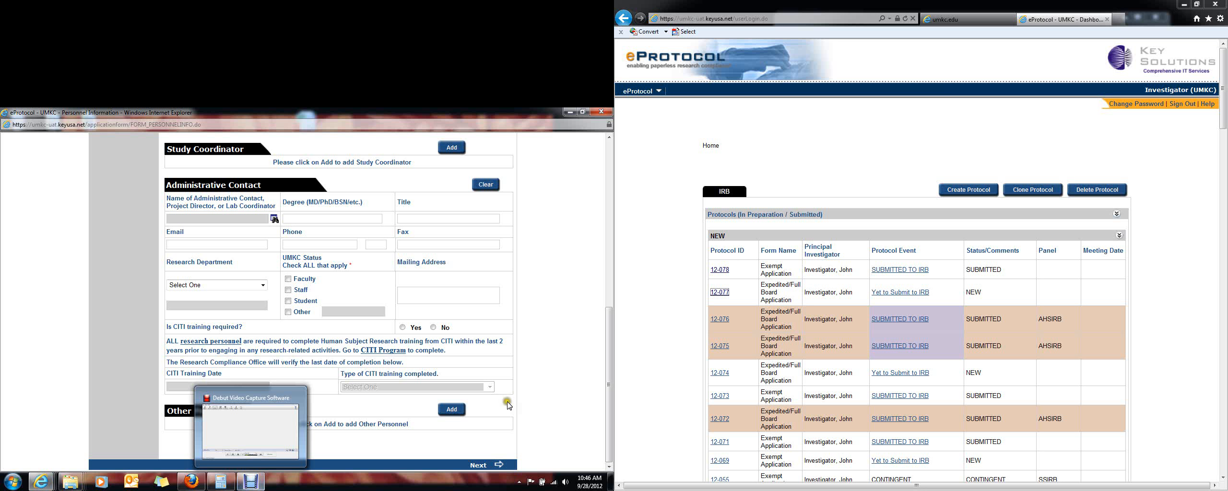
Advance from Personnel Information to the Subject Checklist section of the application
scroll(535, 400, "up", 6)
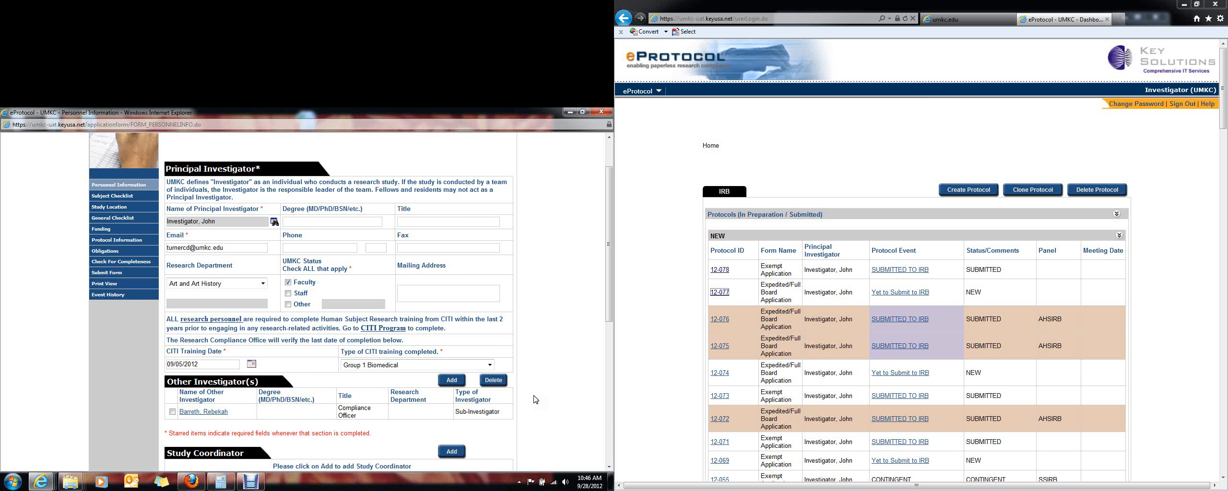
scroll(535, 399, "up", 1)
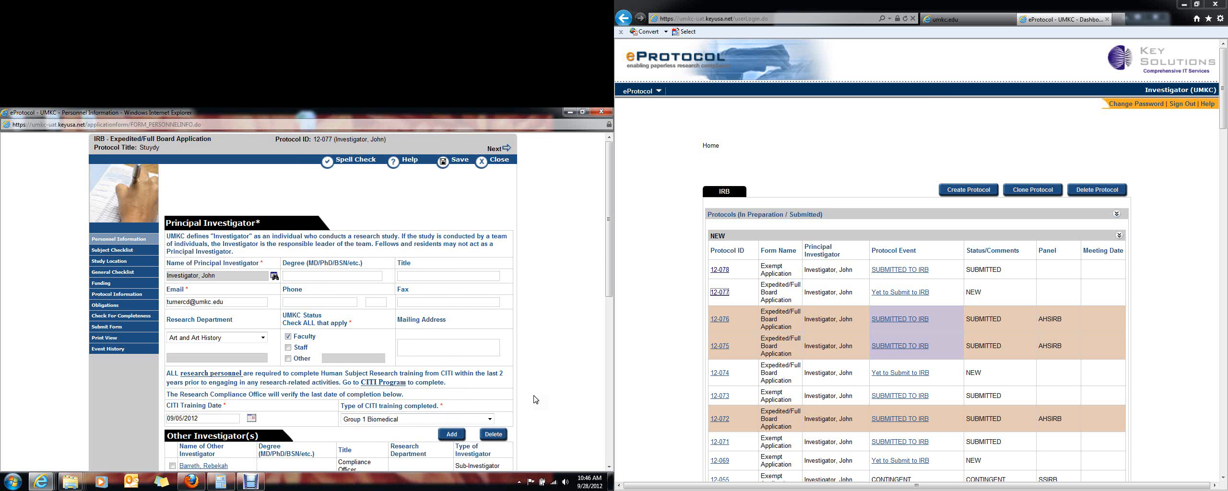
left_click(506, 150)
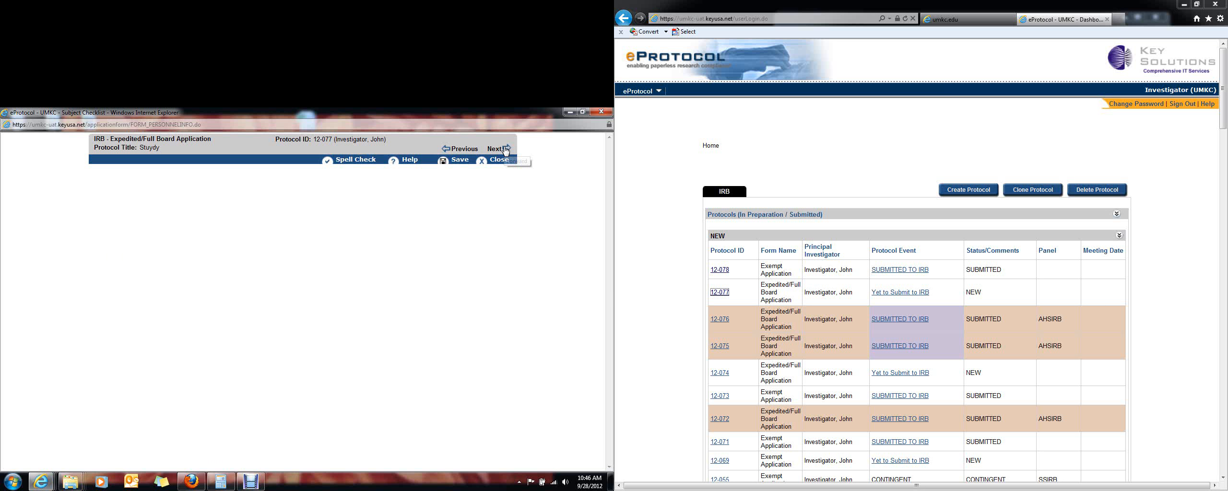